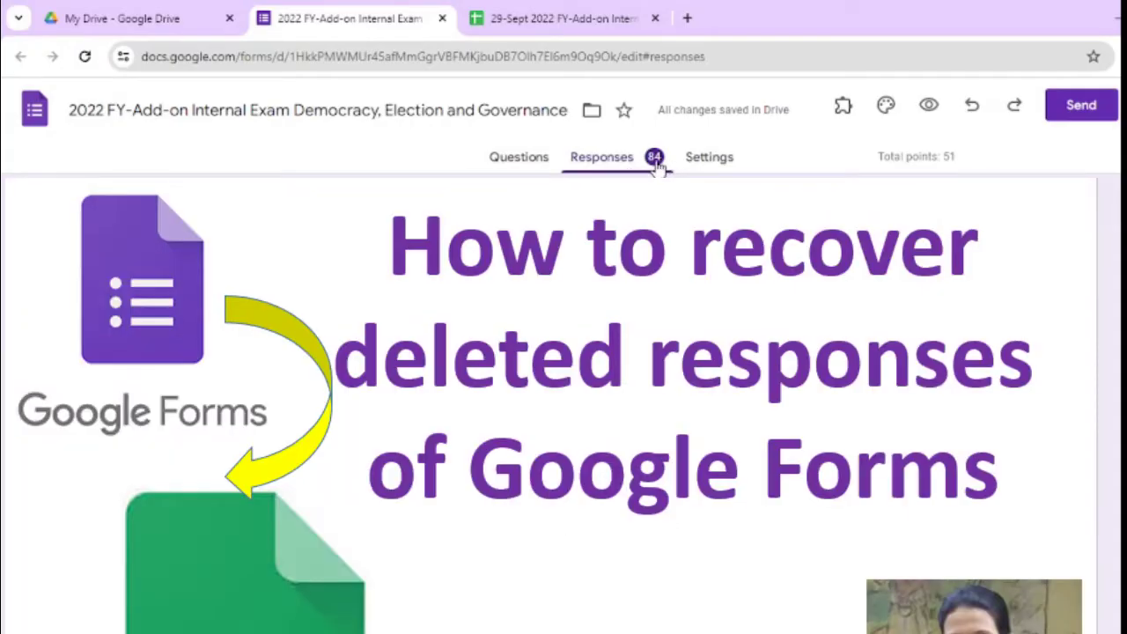
Step: Close the open responses spreadsheet, reopen it via View in Sheets, then close it again
{"action": "left_click", "coordinate": [645, 18]}
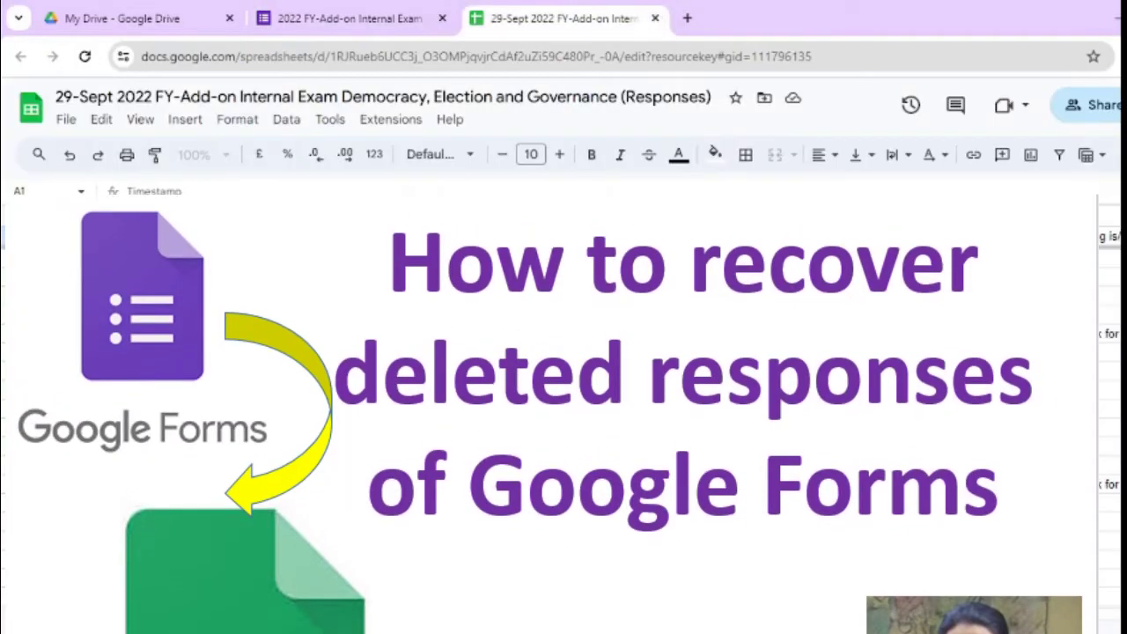
{"action": "key", "text": "ctrl+w"}
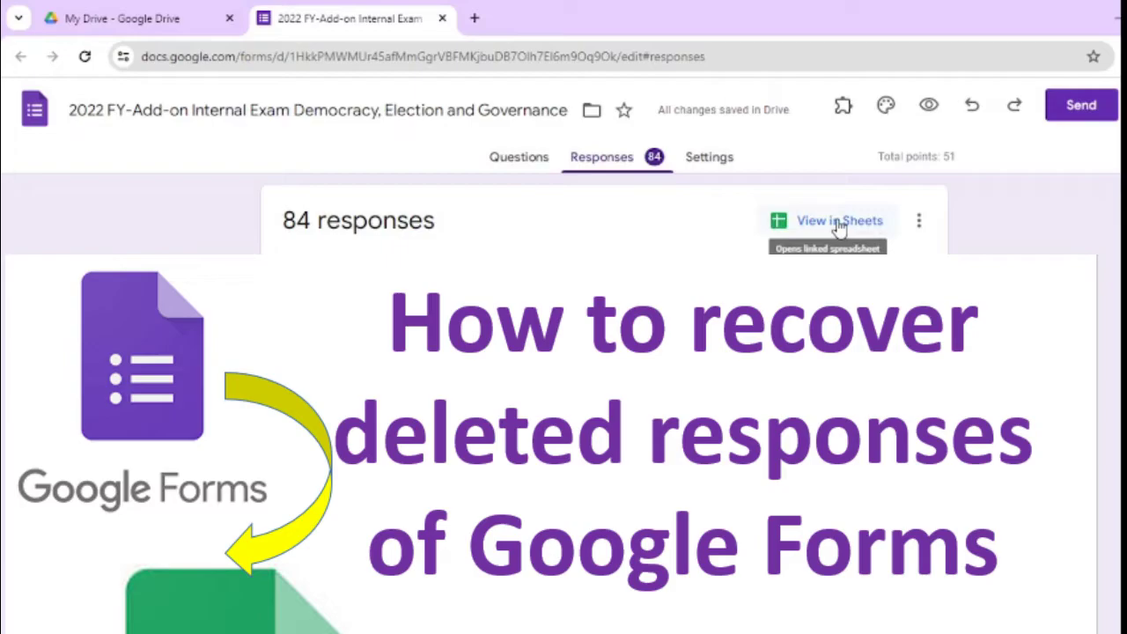
{"action": "left_click", "coordinate": [839, 221]}
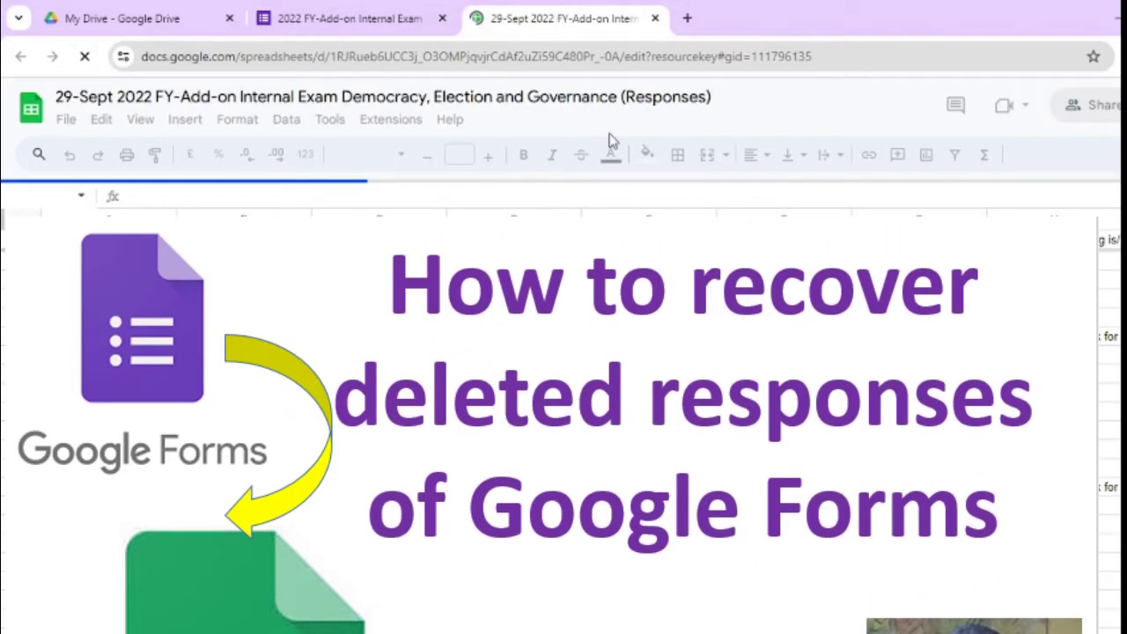
{"action": "left_click", "coordinate": [653, 18]}
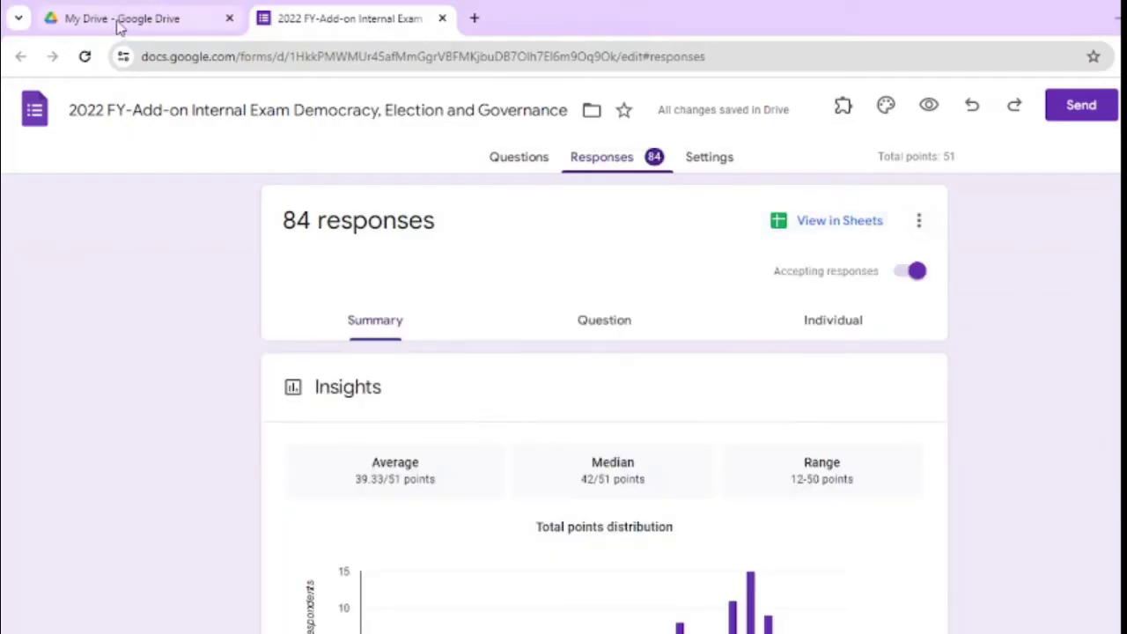
Step: Bin the 29-Sept 2022 responses spreadsheet from Drive's Recent list, then go back to the form
{"action": "left_click", "coordinate": [121, 26]}
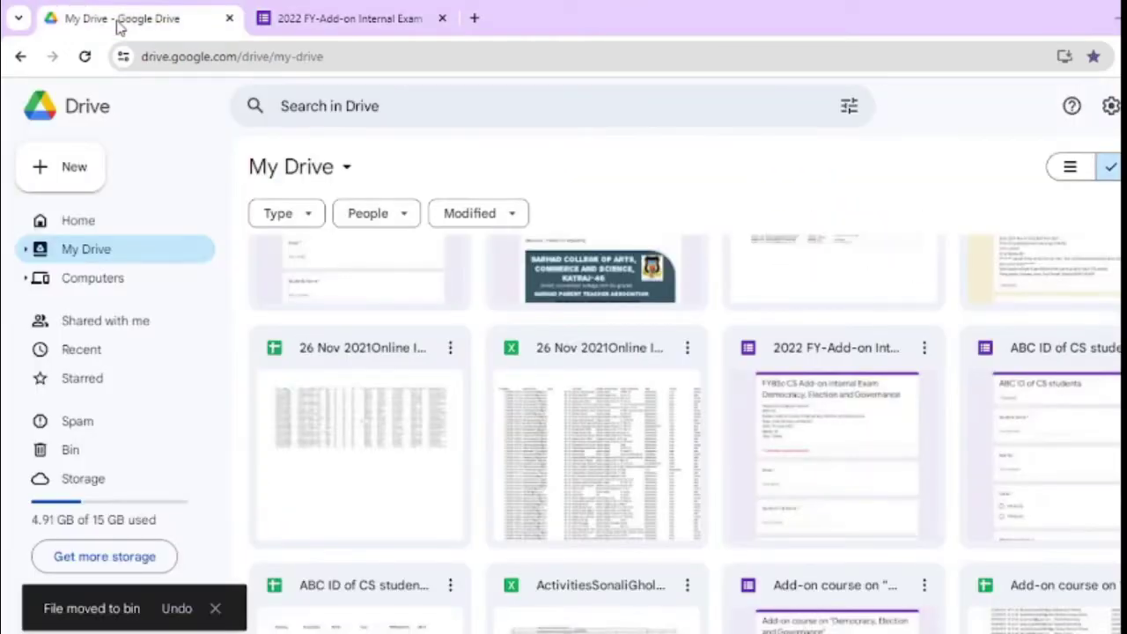
{"action": "left_click", "coordinate": [95, 359]}
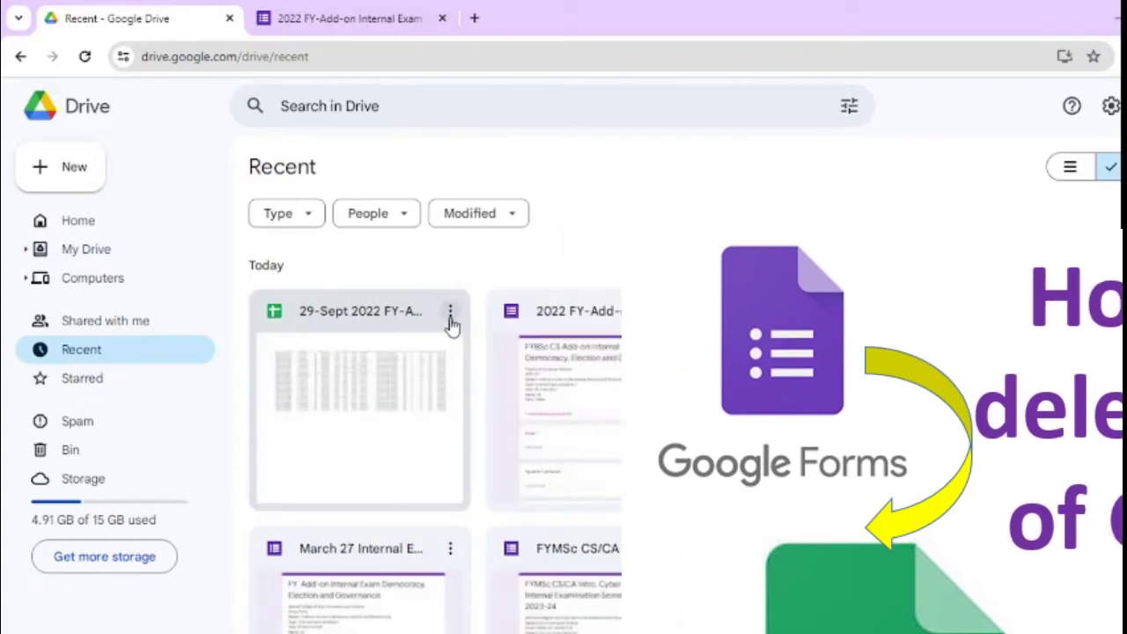
{"action": "left_click", "coordinate": [450, 312]}
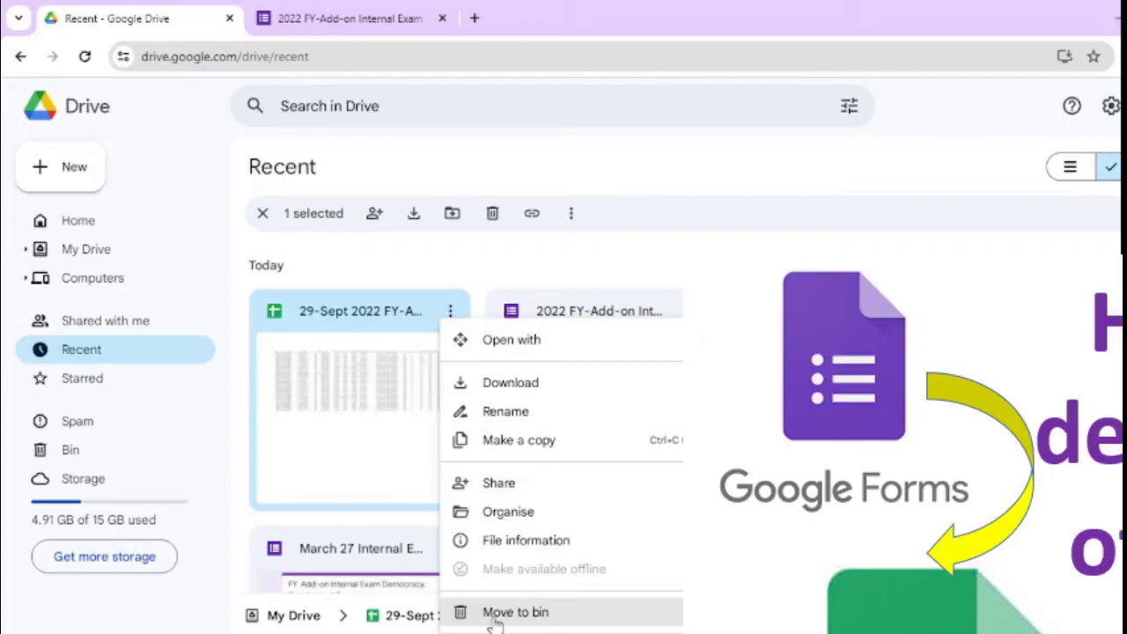
{"action": "left_click", "coordinate": [335, 297]}
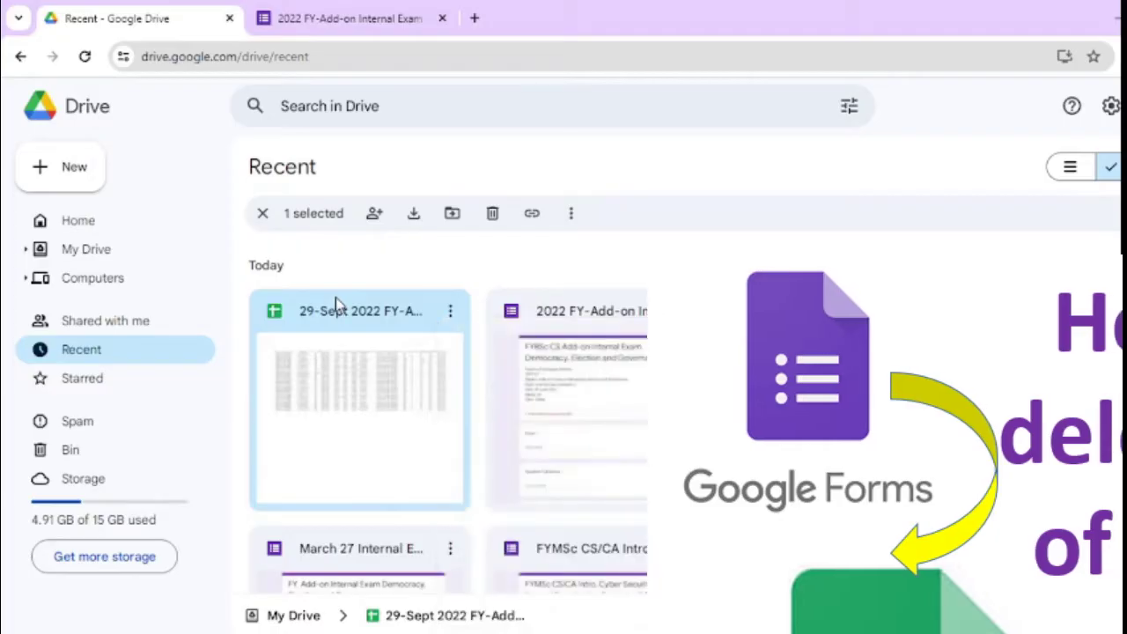
{"action": "left_click", "coordinate": [336, 297]}
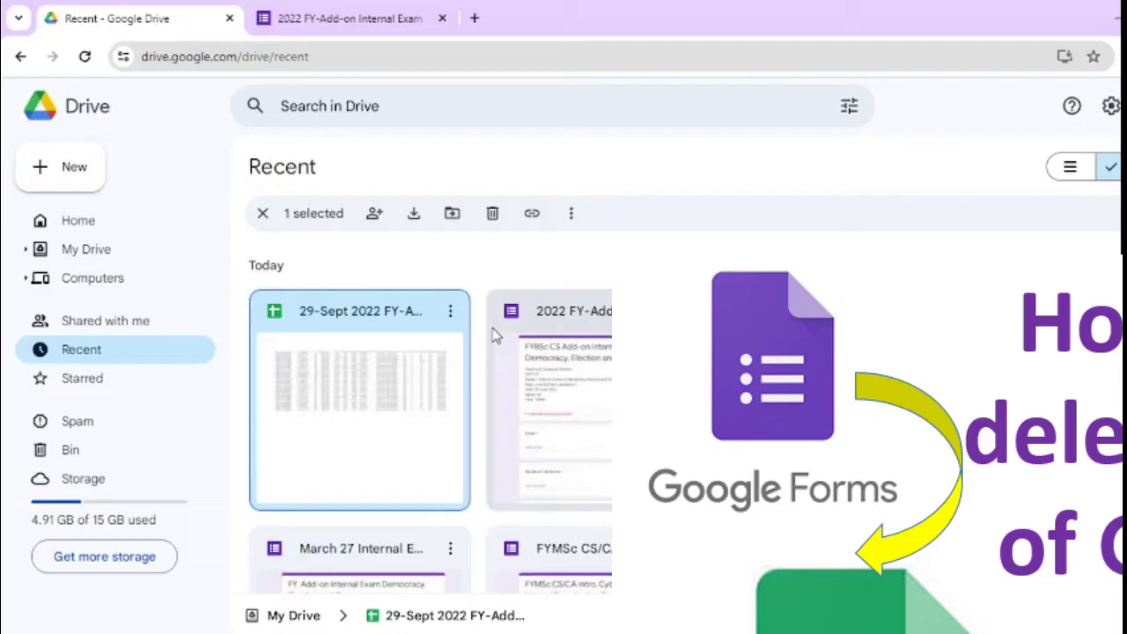
{"action": "left_click", "coordinate": [494, 217]}
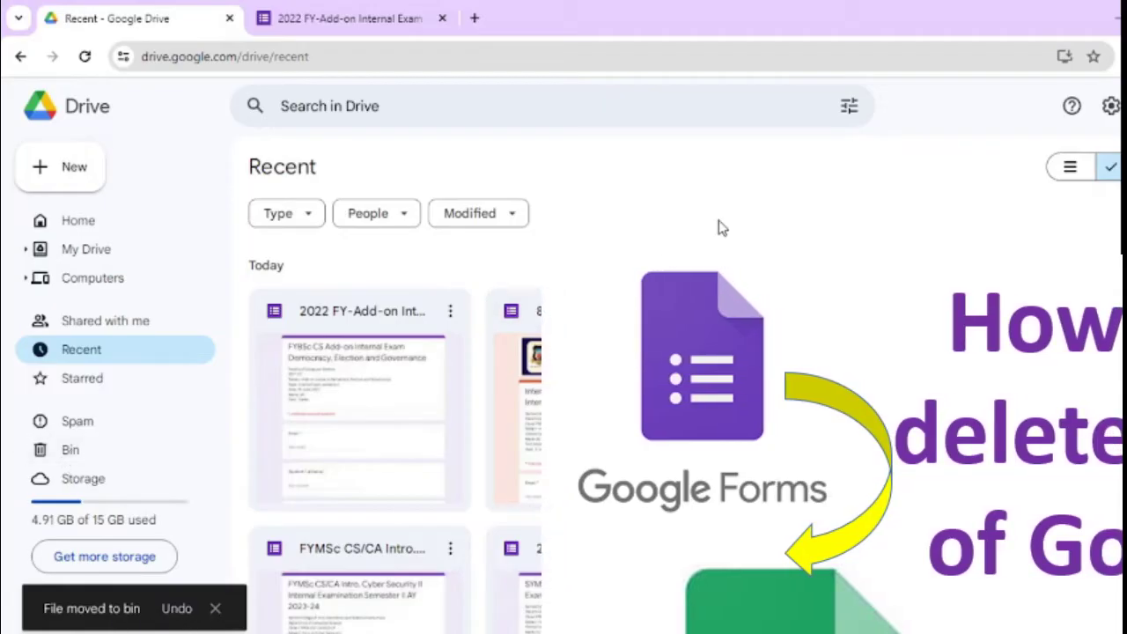
{"action": "left_click", "coordinate": [319, 27]}
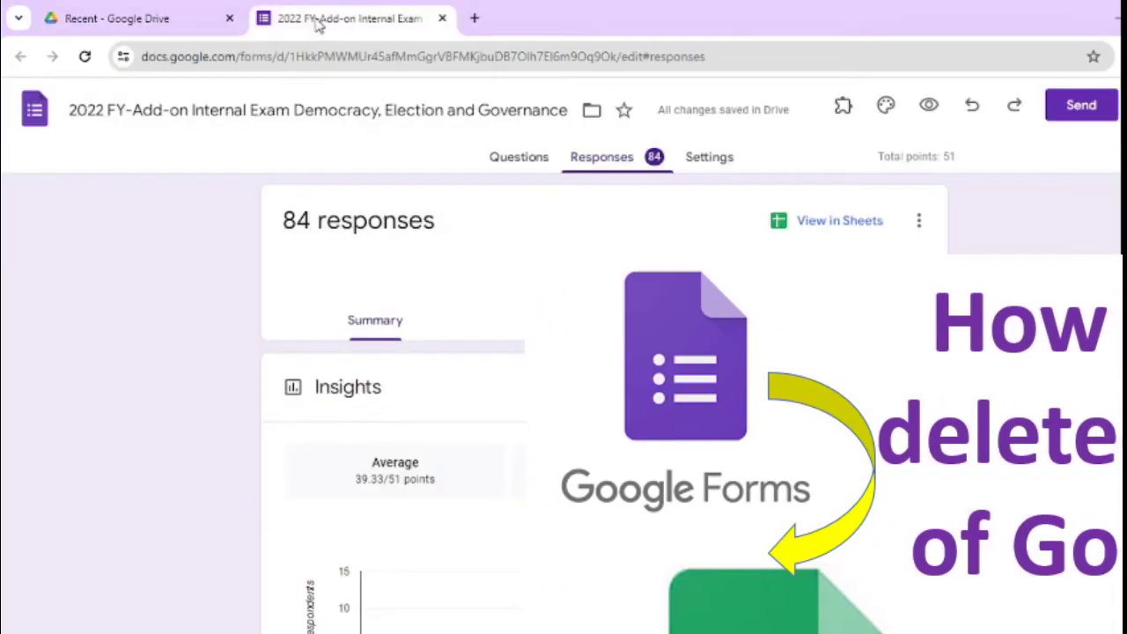
Step: Verify View in Sheets still opens the linked spreadsheet, close it, and return to Drive's Recent files
{"action": "left_click", "coordinate": [860, 227]}
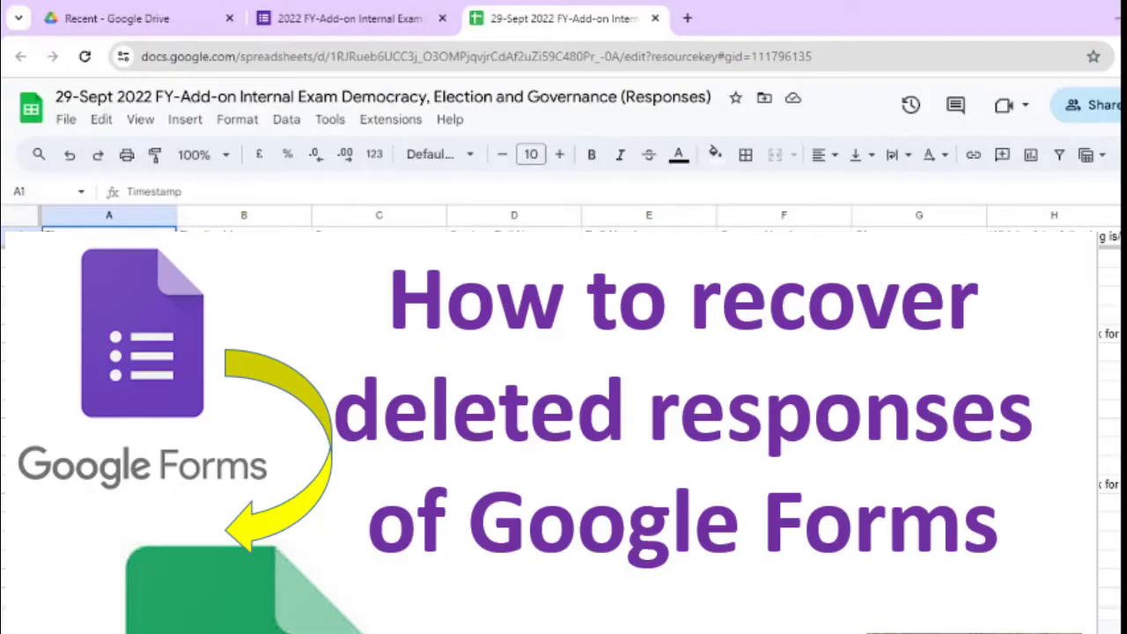
{"action": "left_click", "coordinate": [655, 19]}
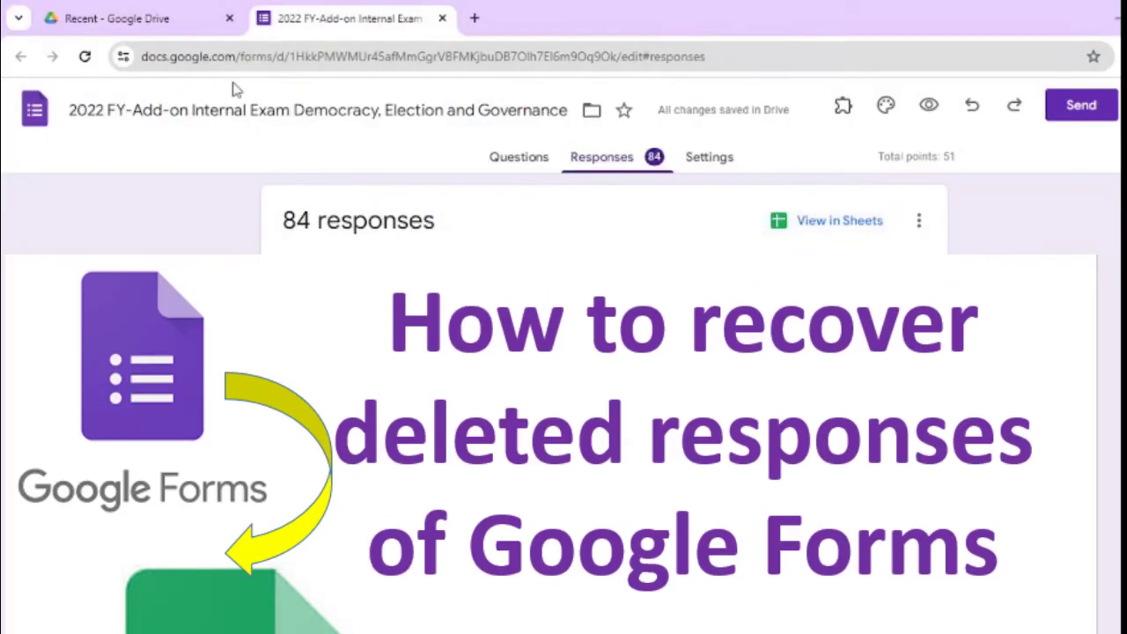
{"action": "left_click", "coordinate": [136, 21]}
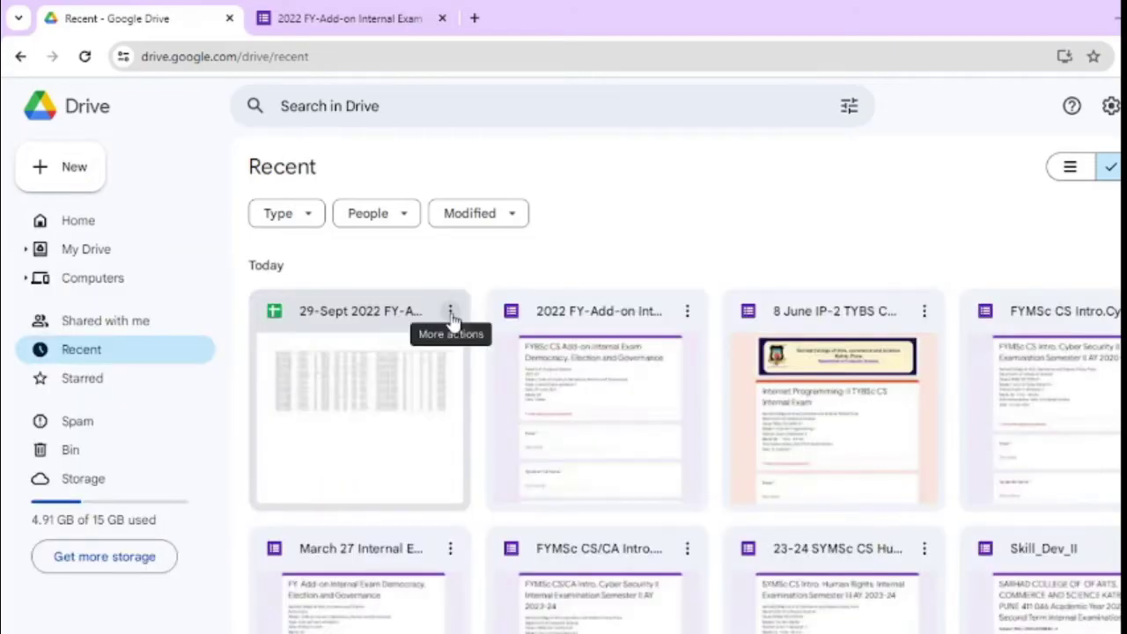
Step: Move the 29-Sept spreadsheet to the bin, then delete it forever from the Bin
{"action": "left_click", "coordinate": [450, 313]}
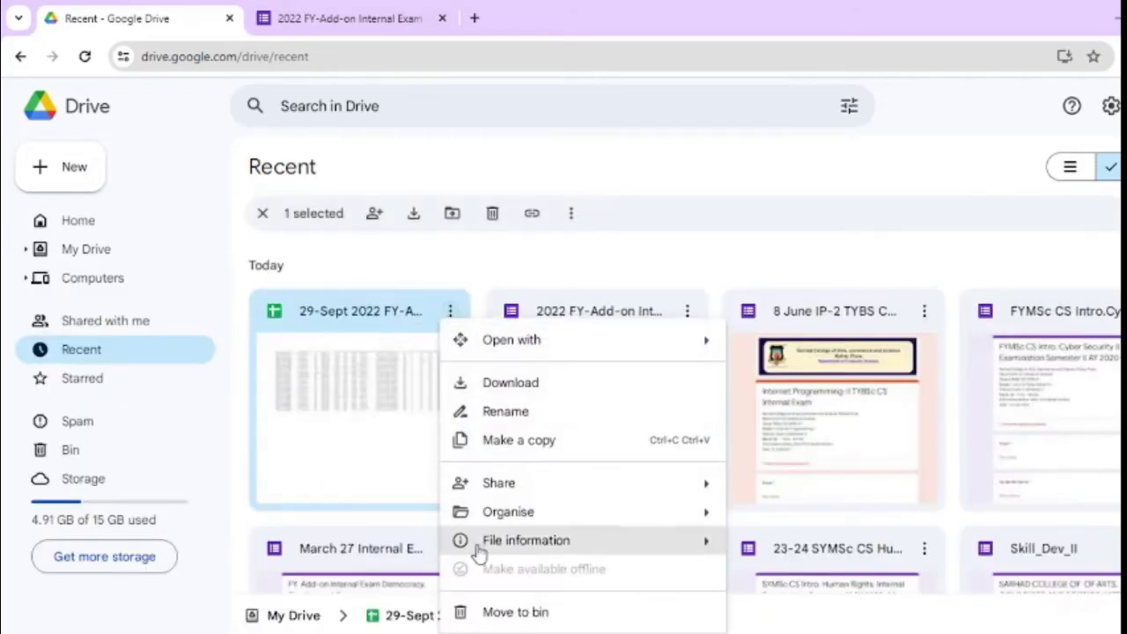
{"action": "left_click", "coordinate": [511, 613]}
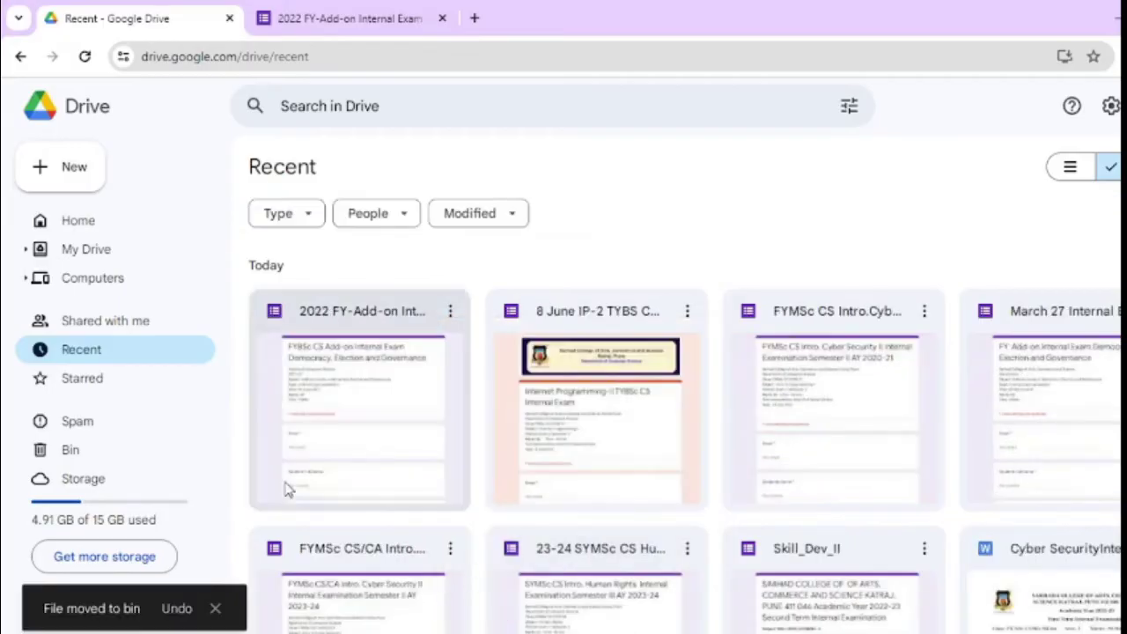
{"action": "left_click", "coordinate": [92, 456]}
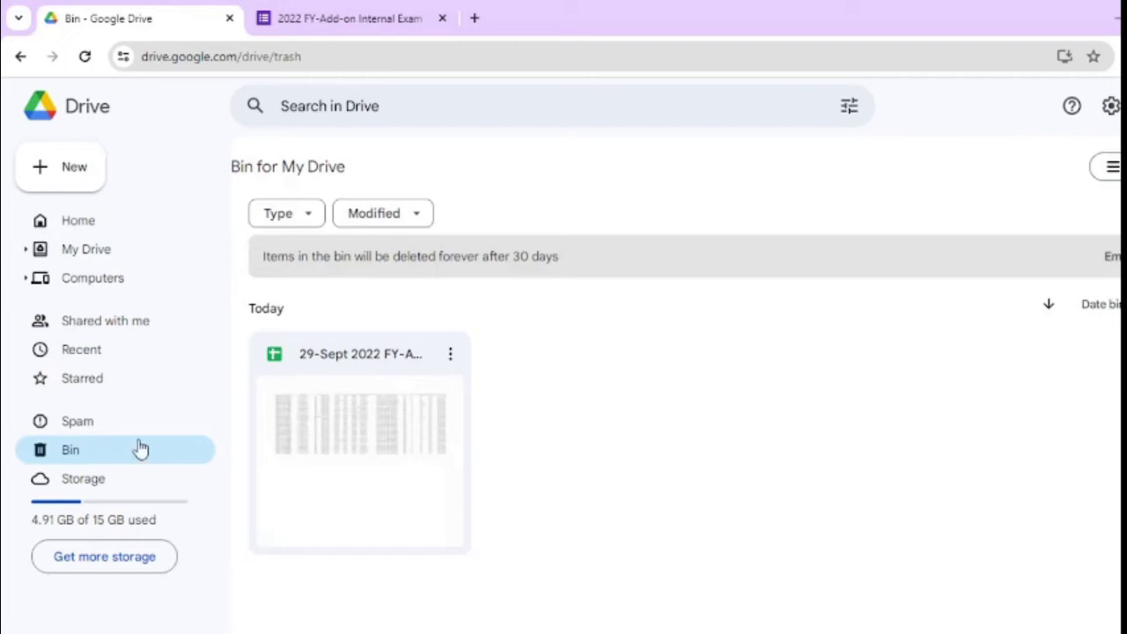
{"action": "left_click", "coordinate": [449, 359]}
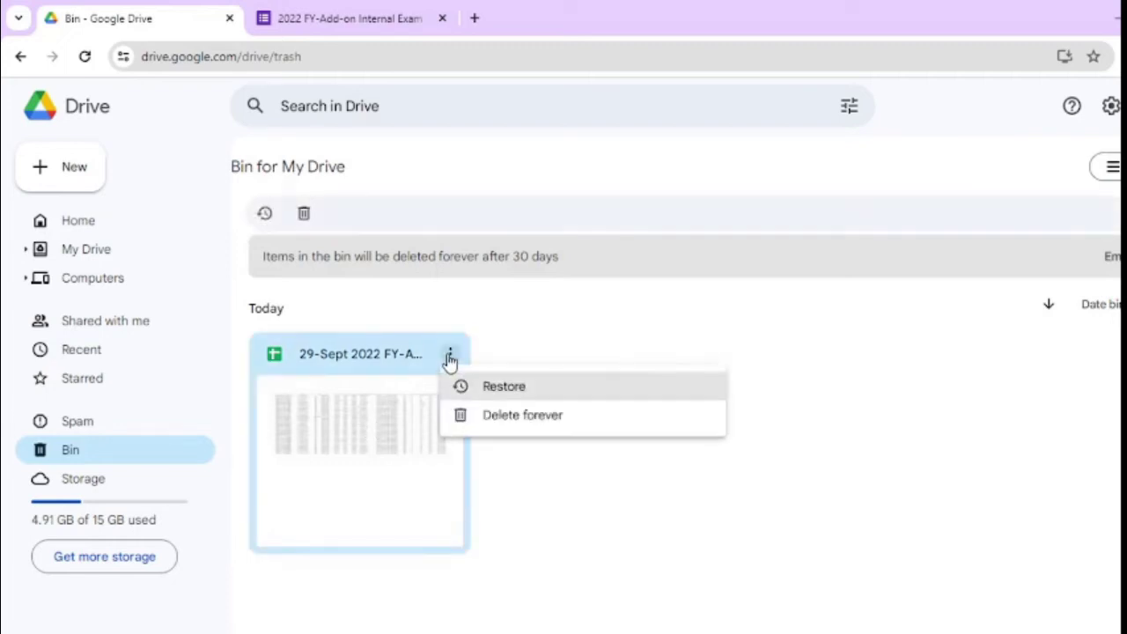
{"action": "left_click", "coordinate": [503, 427]}
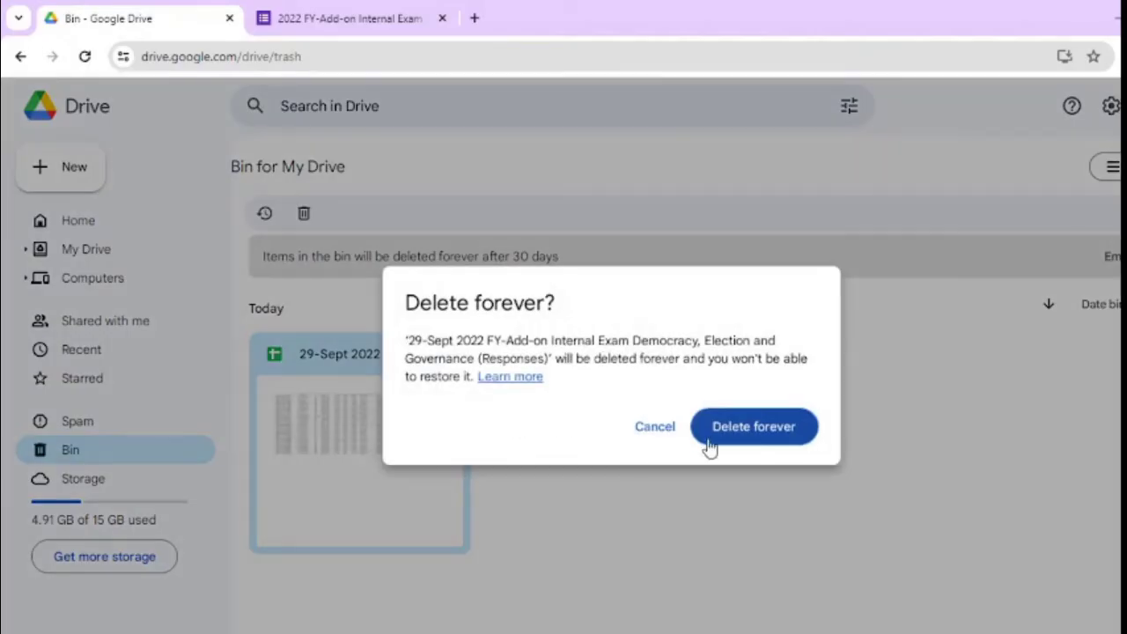
{"action": "left_click", "coordinate": [746, 433]}
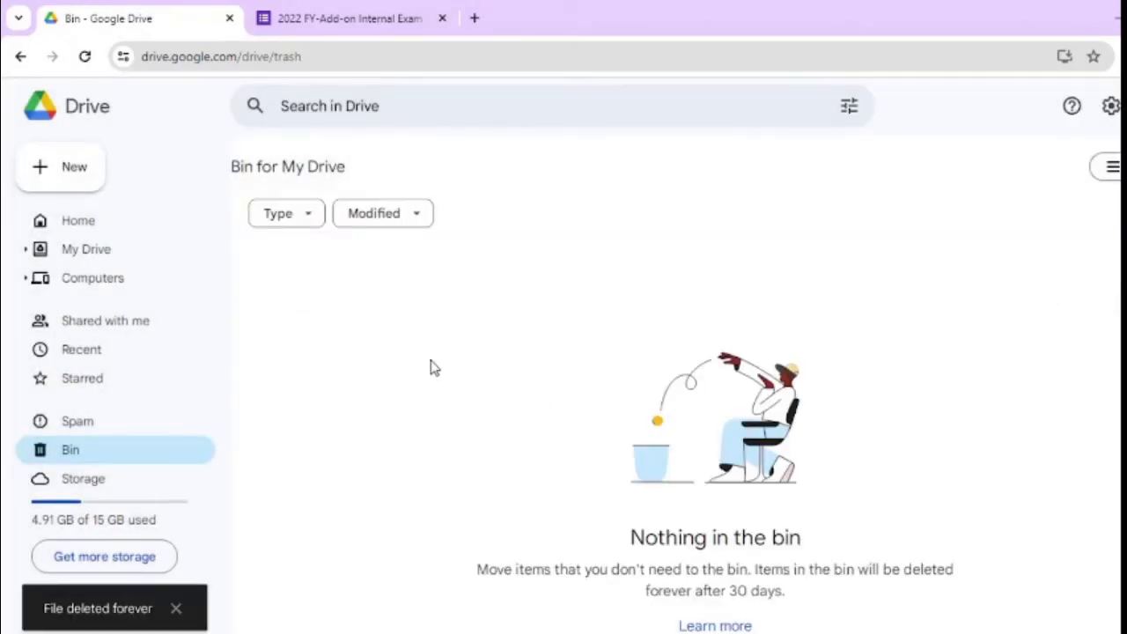
Step: Open the linked sheet from the form, see its 'Page not found' error, and close that page
{"action": "left_click", "coordinate": [344, 23]}
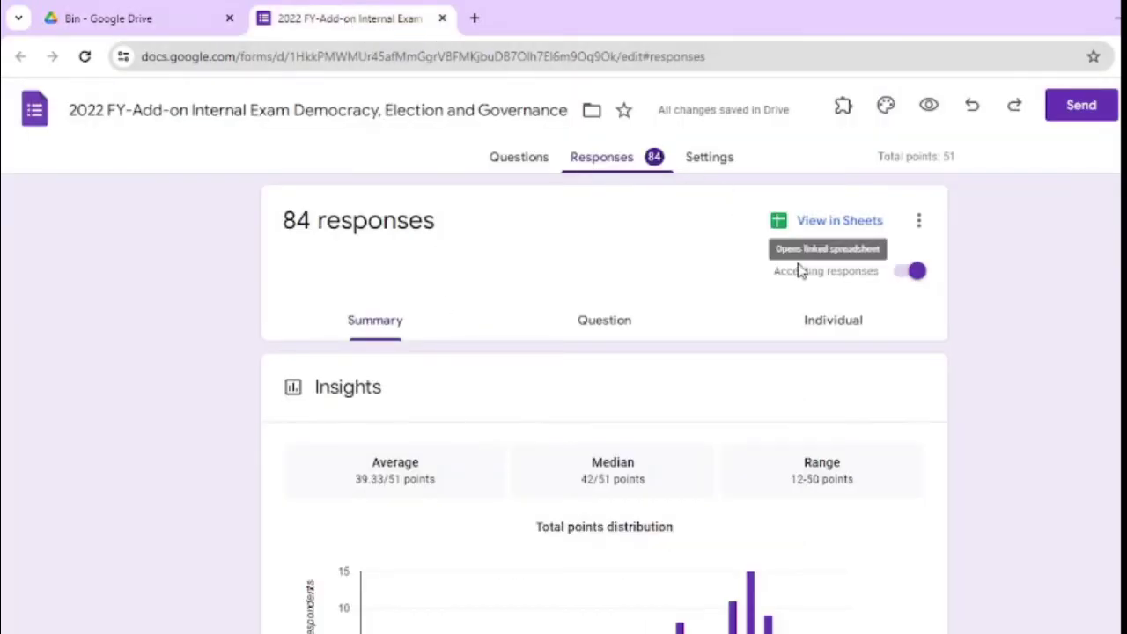
{"action": "left_click", "coordinate": [819, 222]}
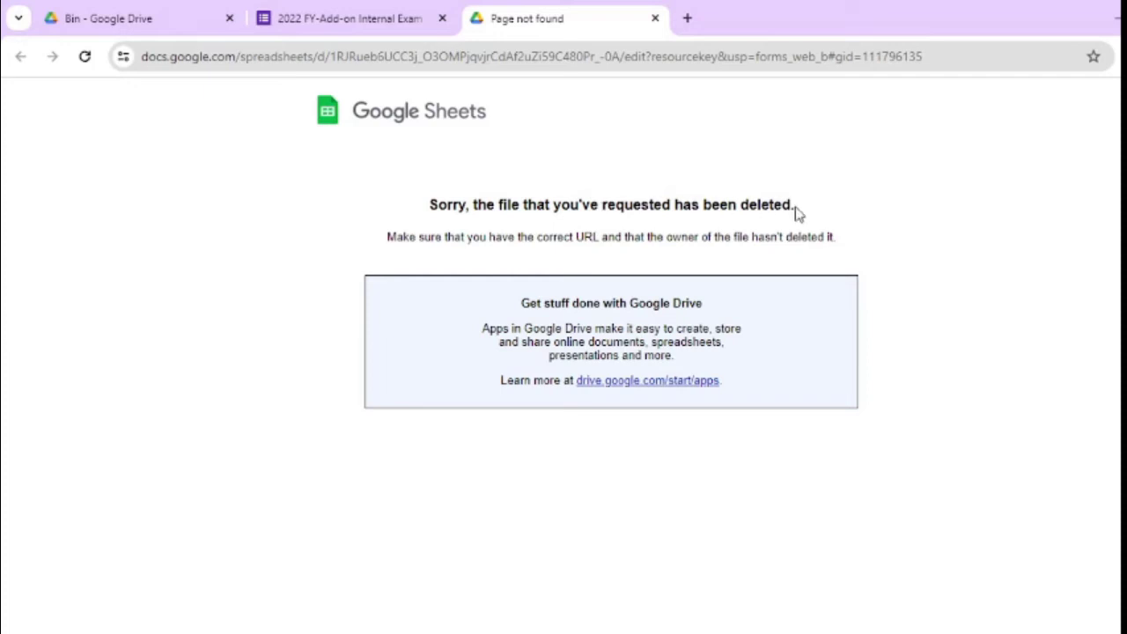
{"action": "left_click", "coordinate": [655, 18]}
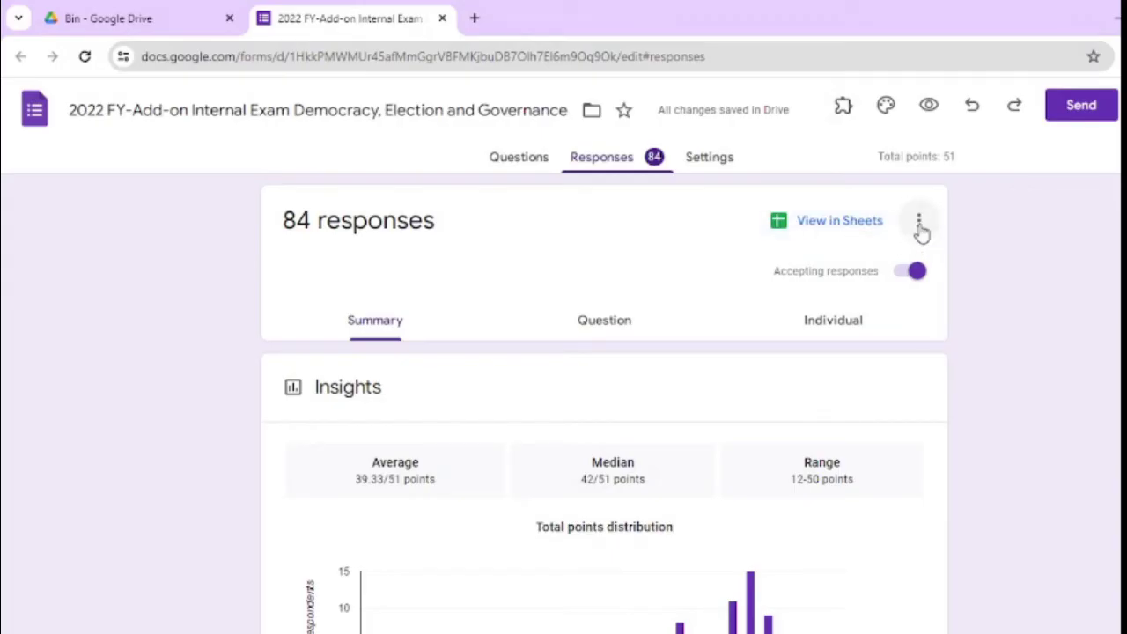
Step: Set the response destination to a newly created '(Responses)' spreadsheet
{"action": "left_click", "coordinate": [920, 234]}
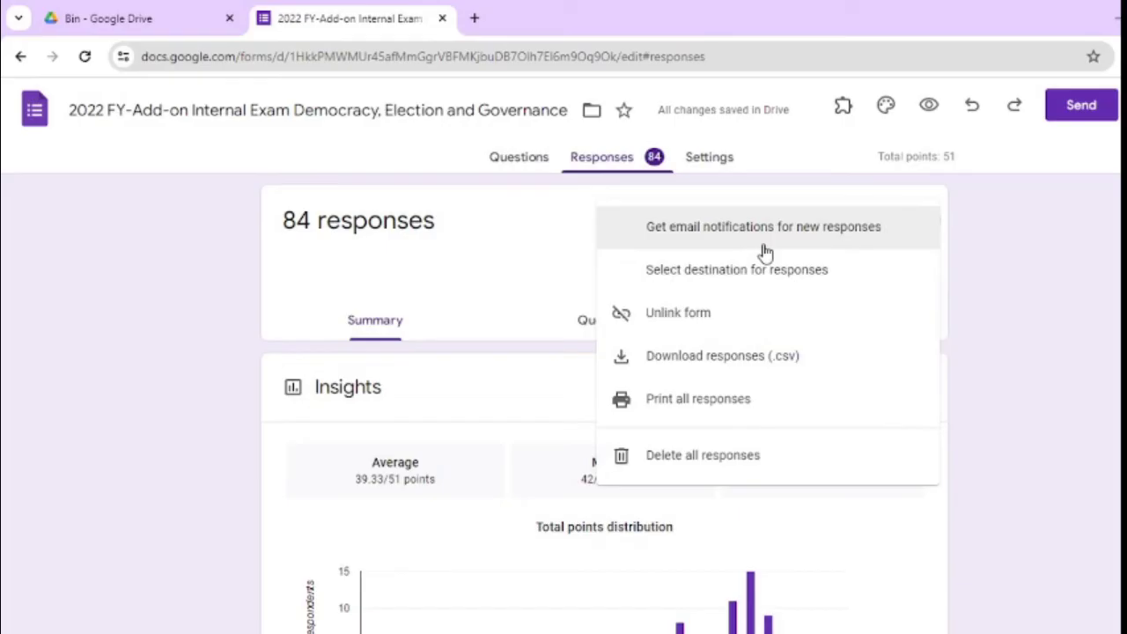
{"action": "left_click", "coordinate": [717, 271]}
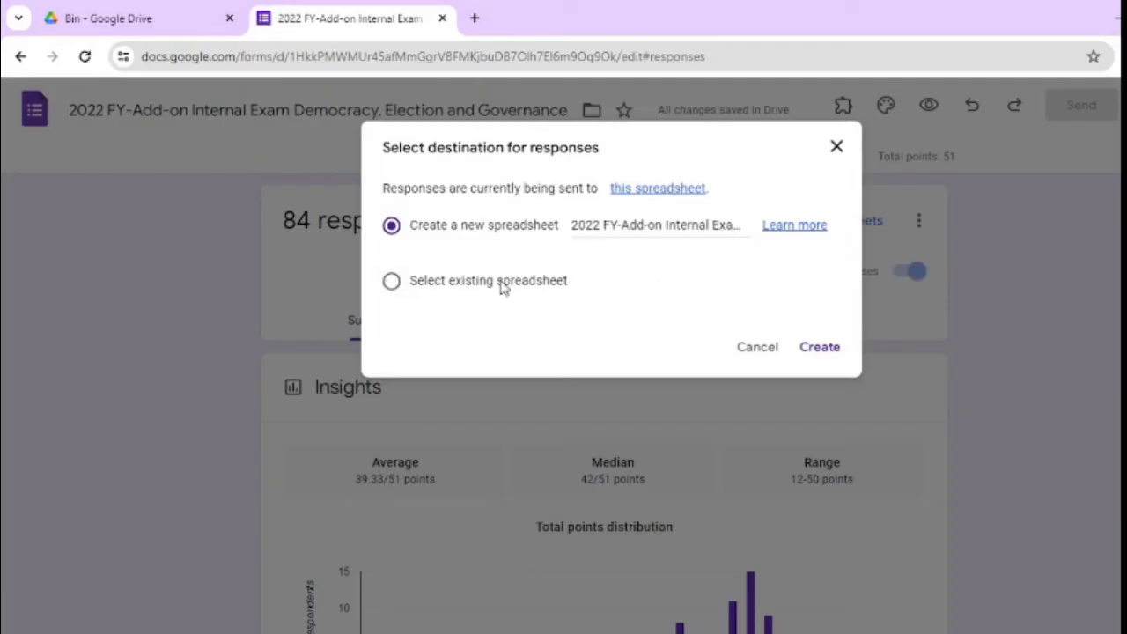
{"action": "left_click", "coordinate": [647, 221]}
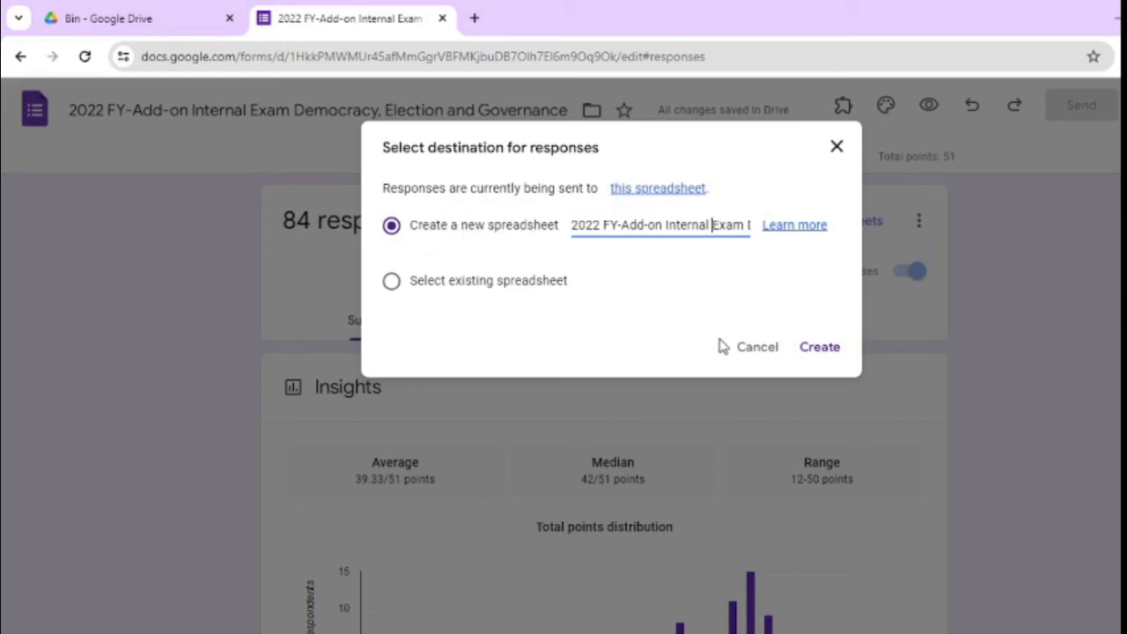
{"action": "left_click", "coordinate": [824, 353]}
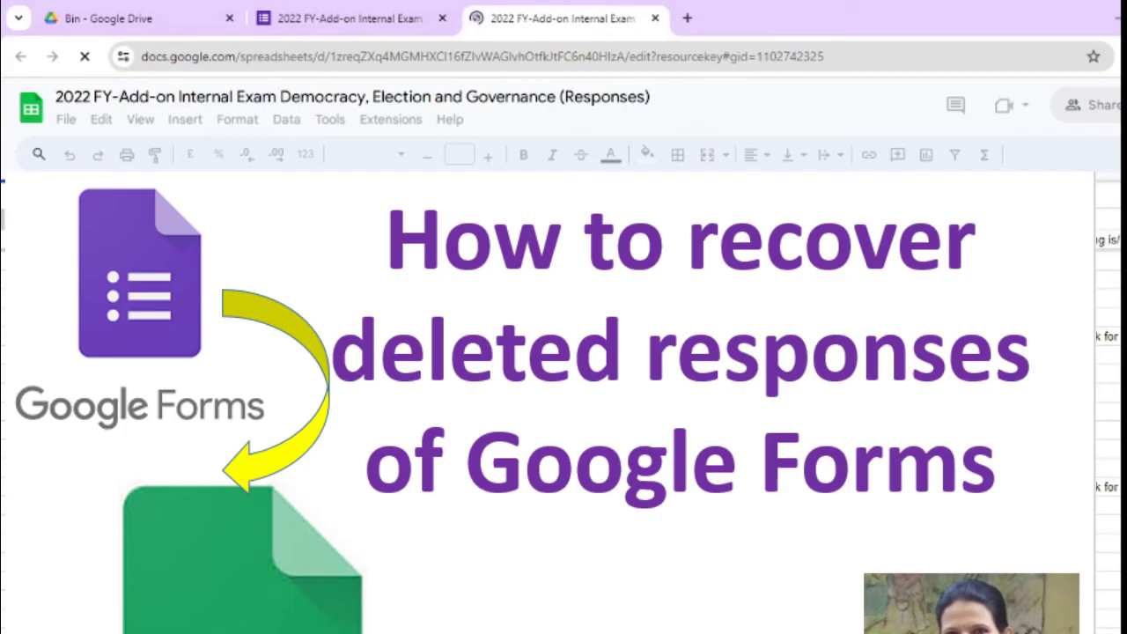
Step: Close the new spreadsheet and review the response destination settings without changing them
{"action": "left_click", "coordinate": [656, 20]}
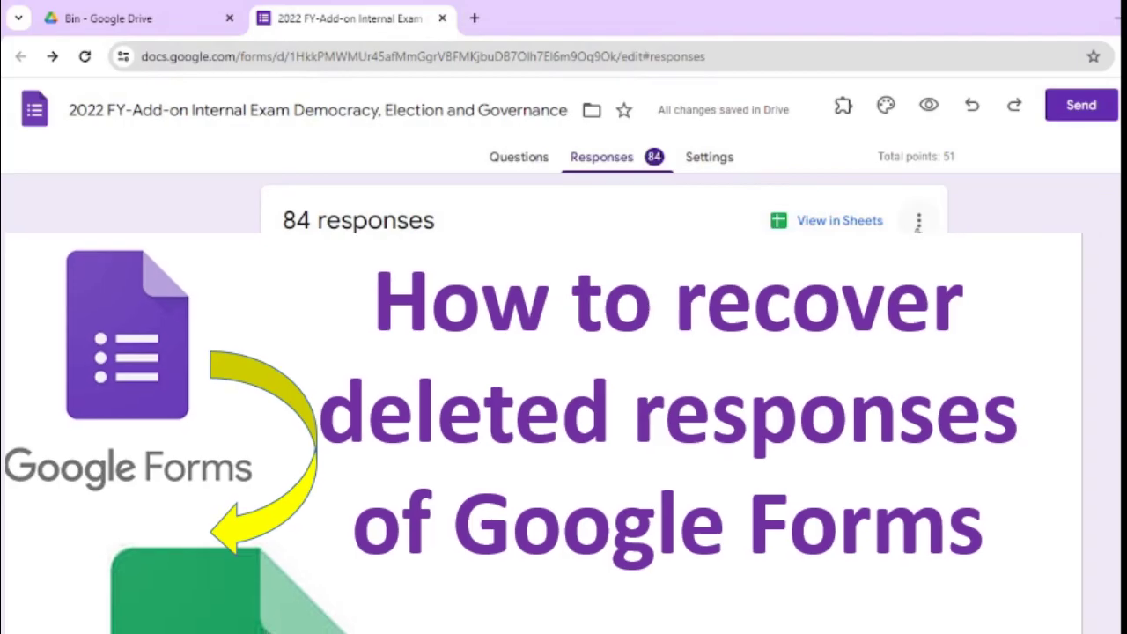
{"action": "left_click", "coordinate": [919, 221]}
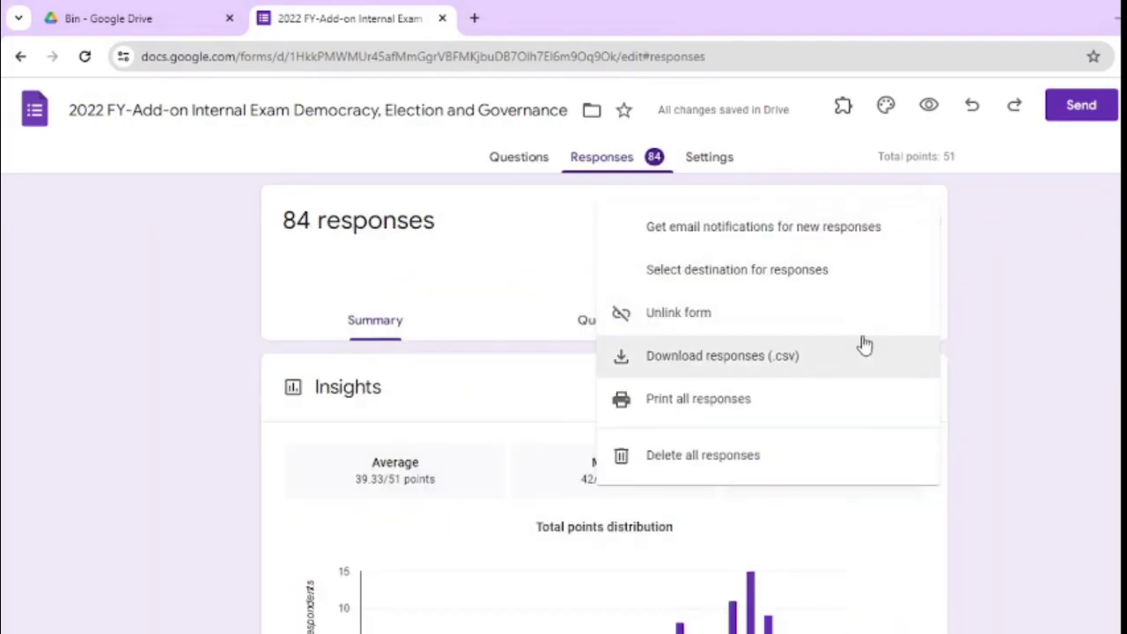
{"action": "left_click", "coordinate": [693, 287]}
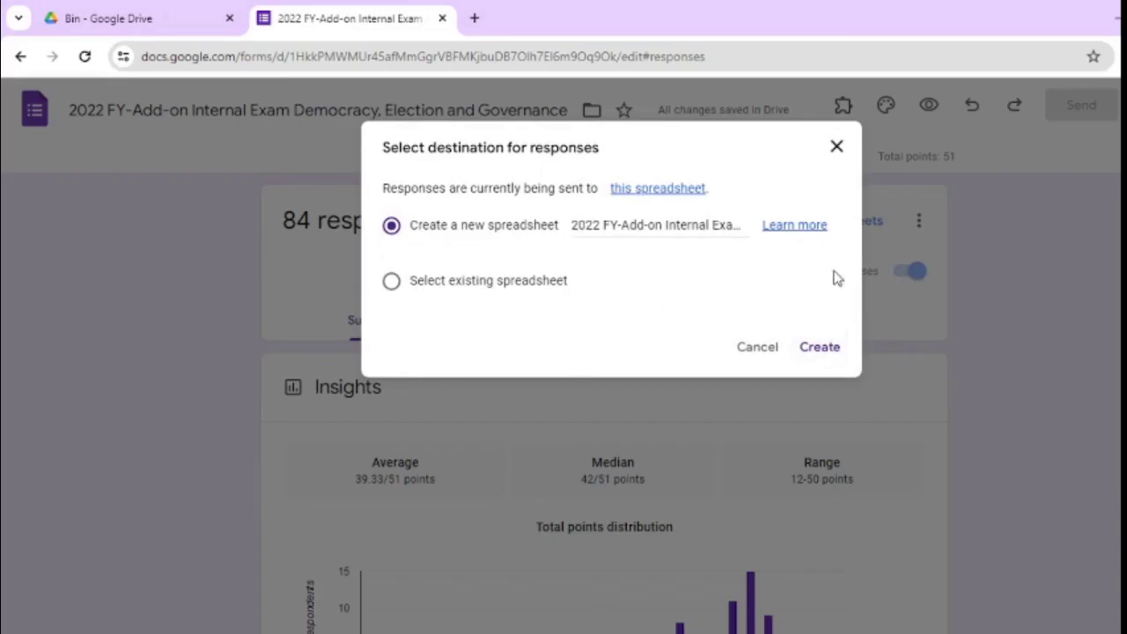
{"action": "left_click", "coordinate": [836, 149]}
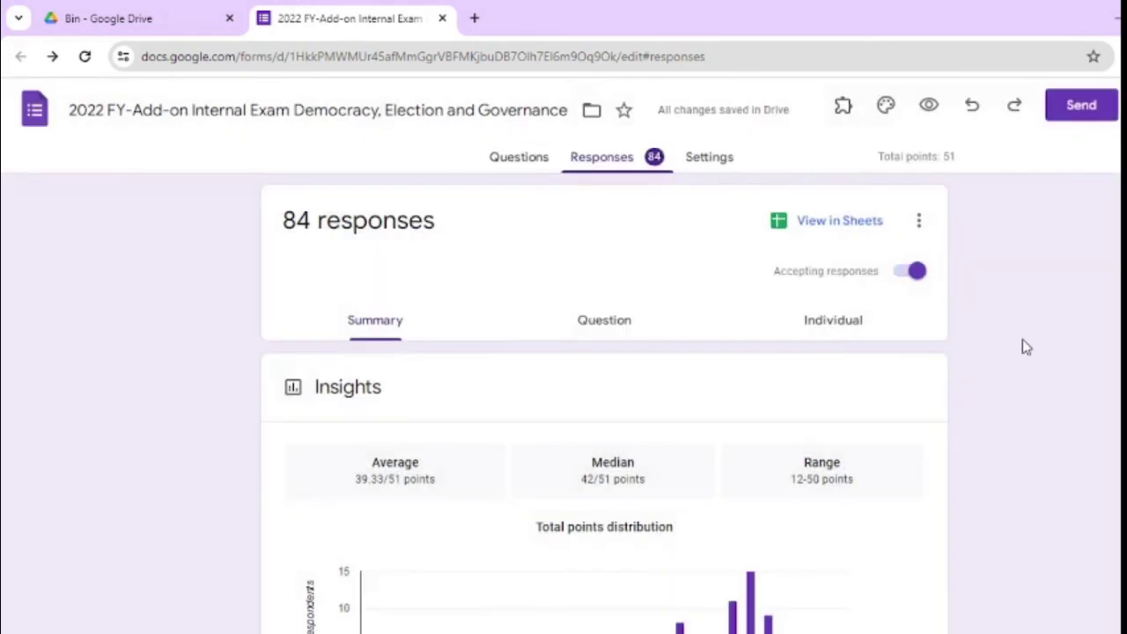